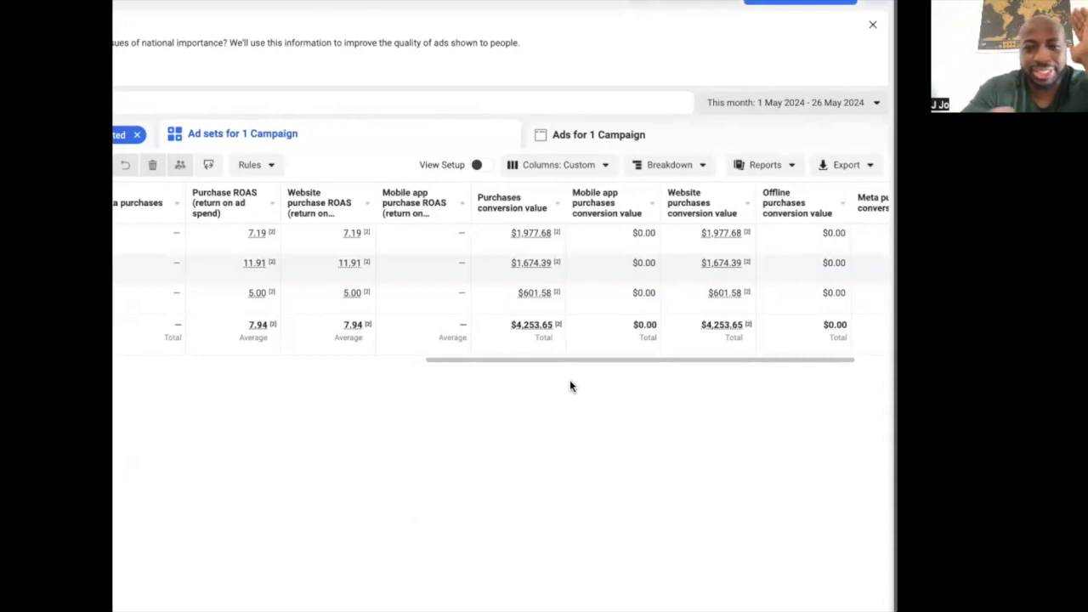
Set the ad set report's date range to 19 May–26 May 2024 and apply it.
{"action": "mouse_move", "coordinate": [274, 340]}
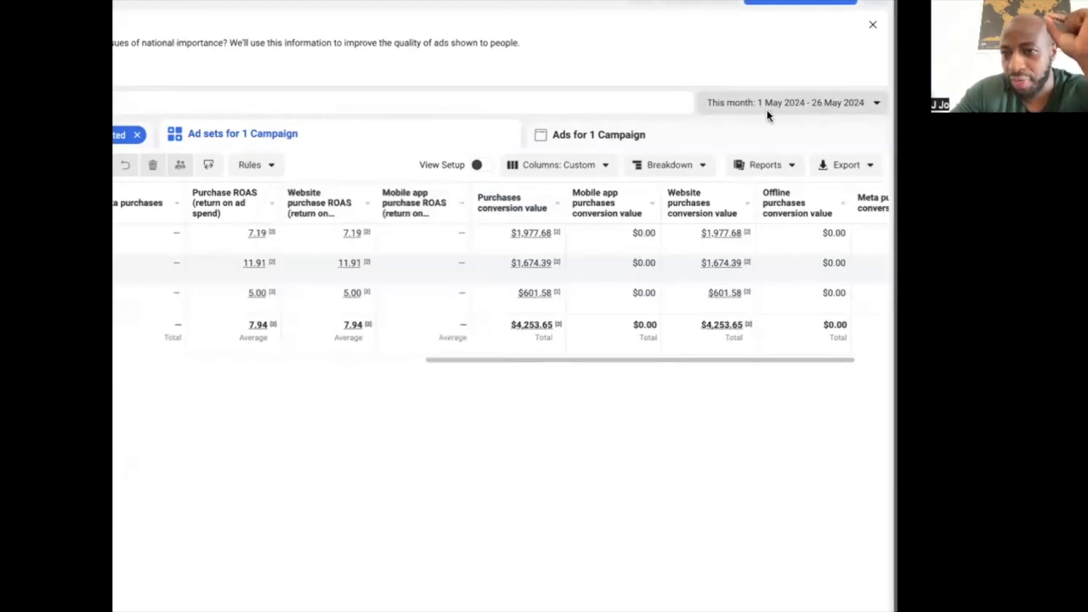
{"action": "left_click", "coordinate": [839, 104]}
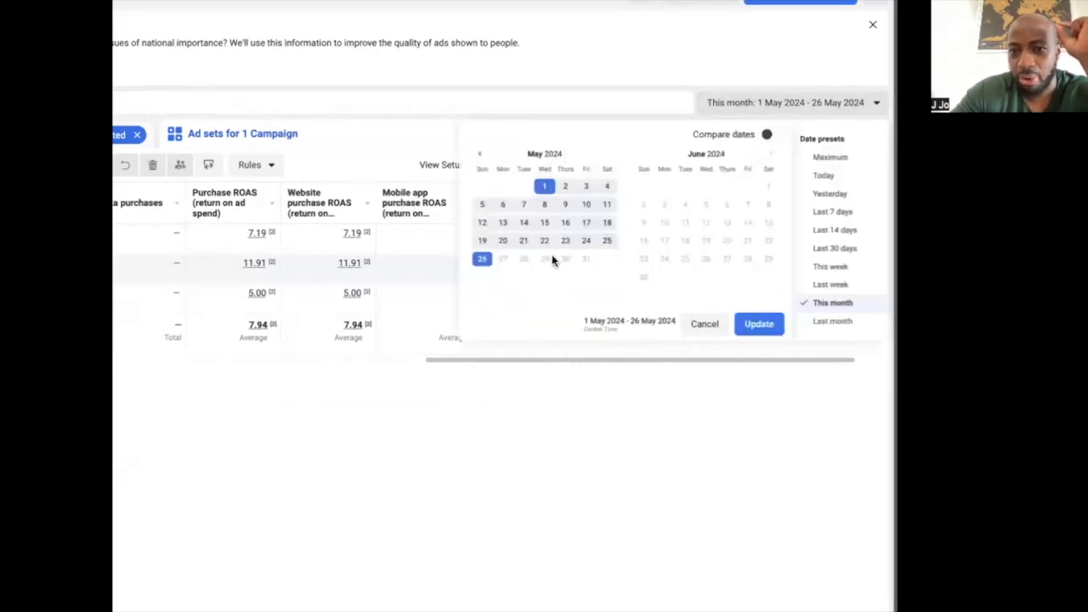
{"action": "left_click", "coordinate": [484, 241]}
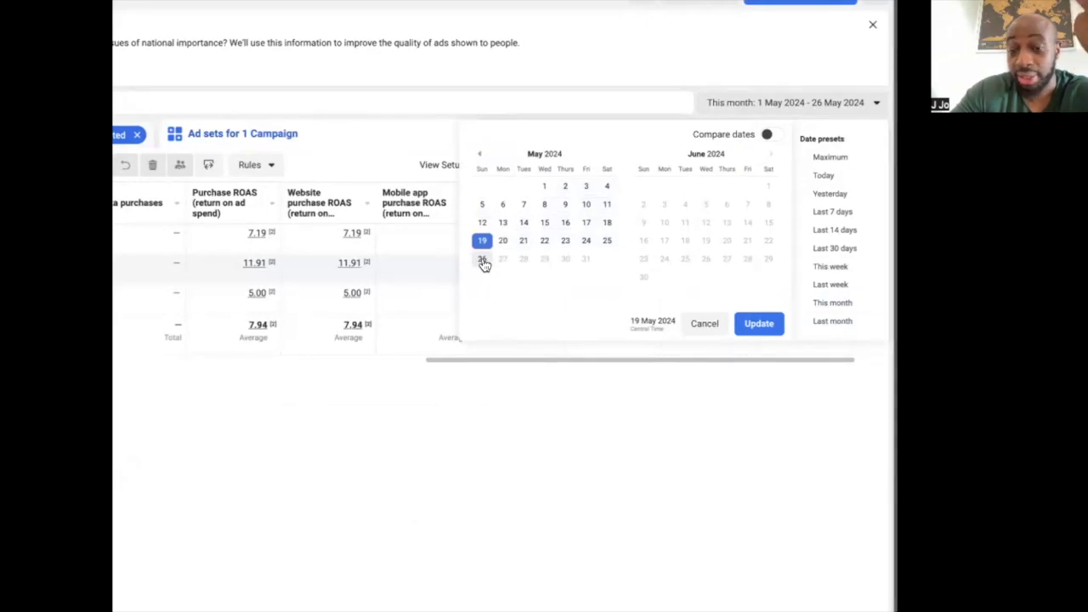
{"action": "left_click", "coordinate": [483, 243]}
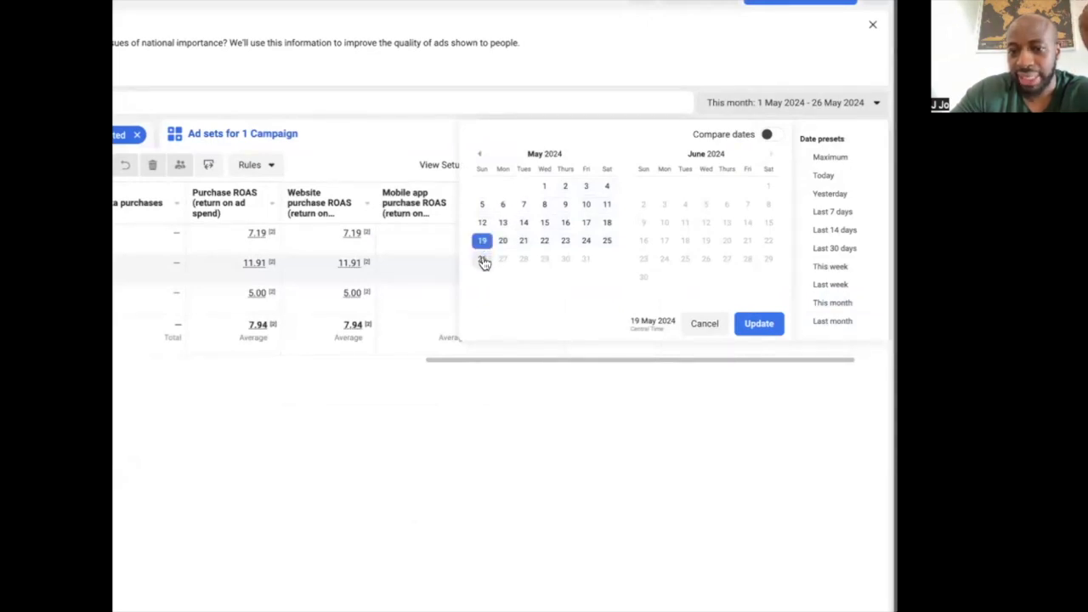
{"action": "left_click", "coordinate": [483, 259]}
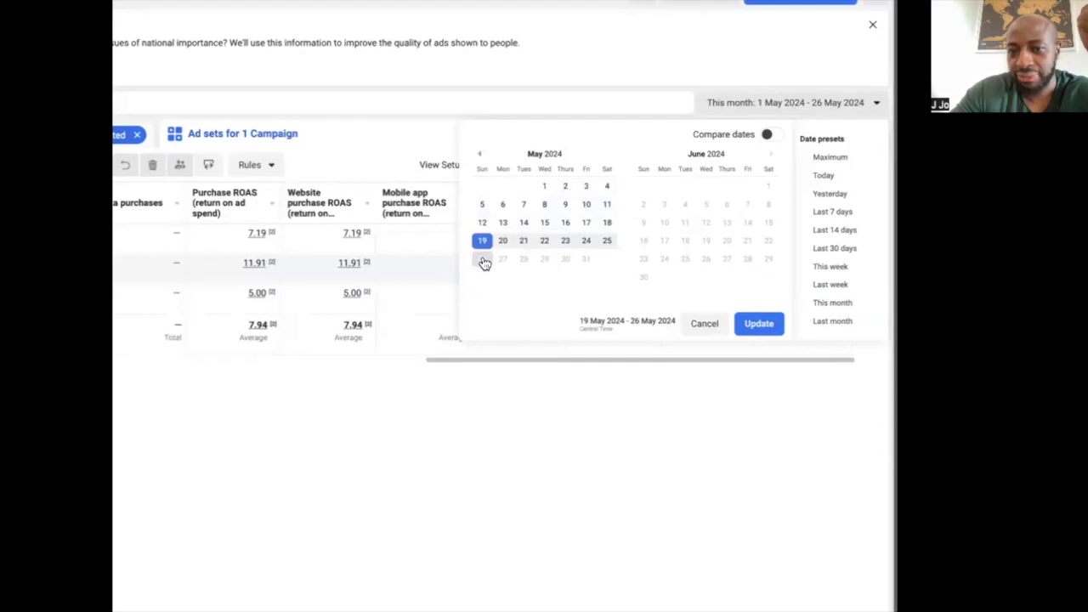
{"action": "left_click", "coordinate": [775, 324]}
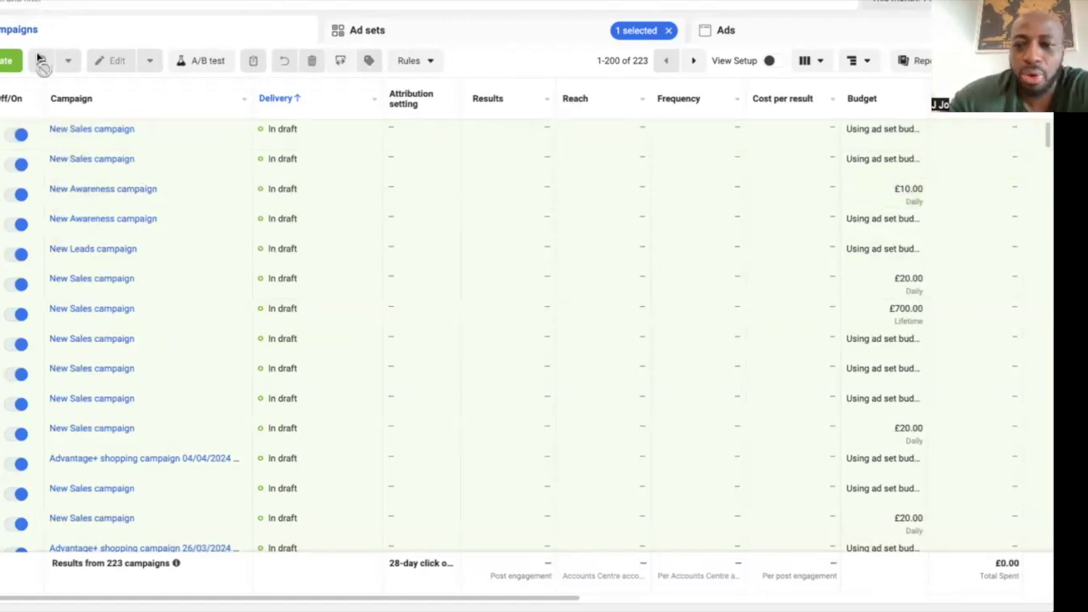
Create a new campaign with the Sales objective using the Manual sales campaign setup.
{"action": "left_click", "coordinate": [4, 63]}
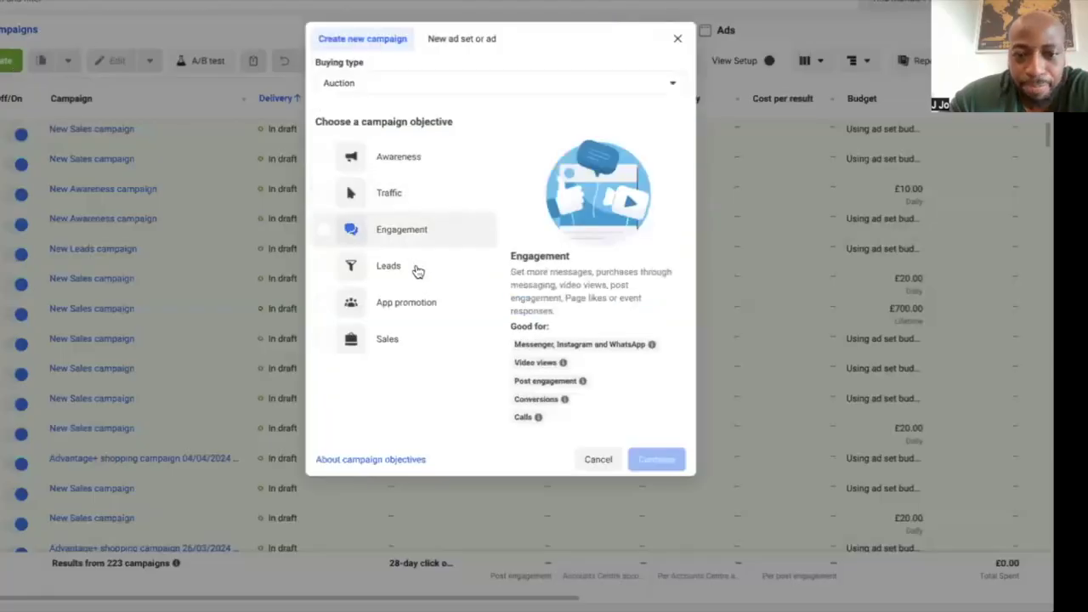
{"action": "left_click", "coordinate": [415, 350]}
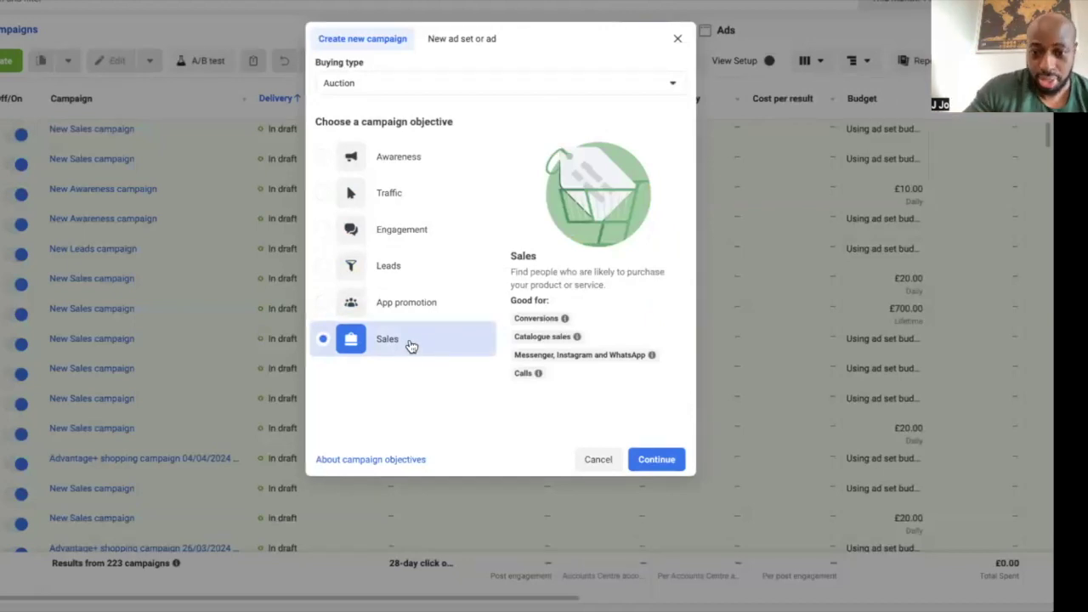
{"action": "left_click", "coordinate": [675, 459]}
{"action": "left_click", "coordinate": [596, 331]}
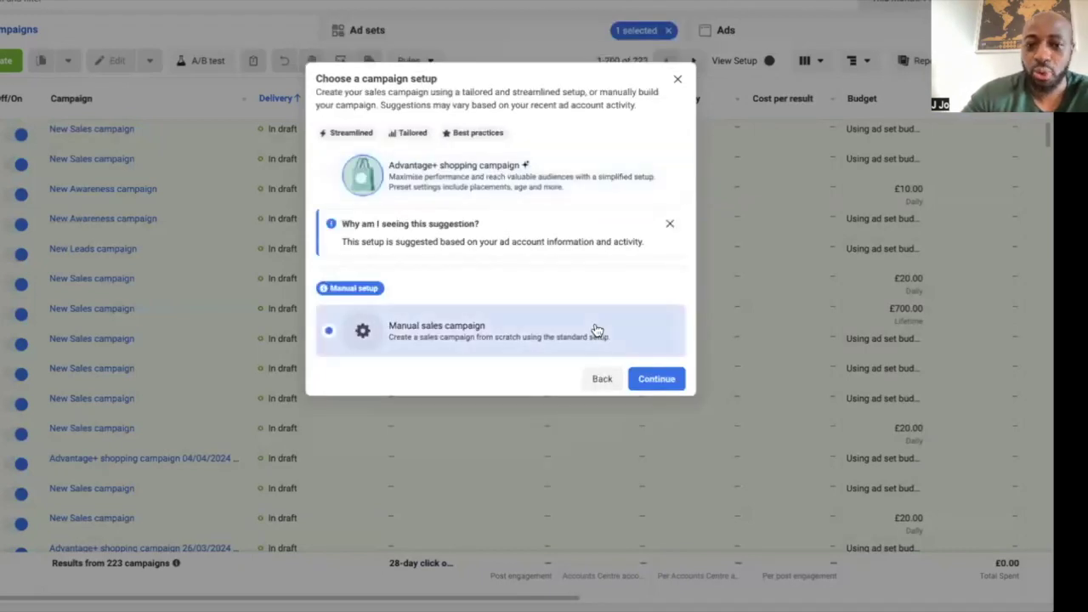
{"action": "left_click", "coordinate": [651, 382]}
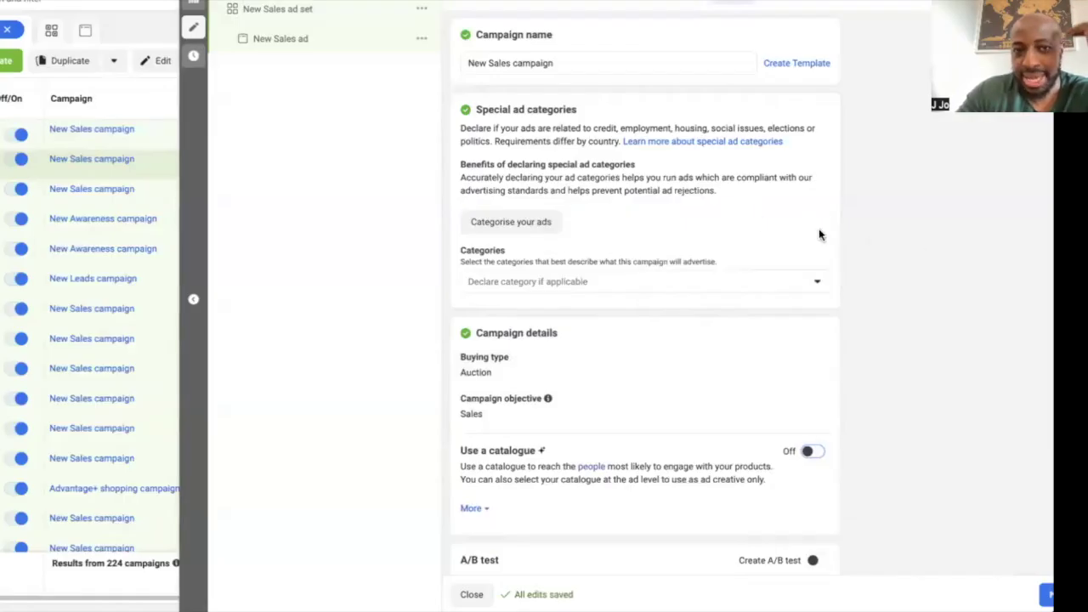
Turn on Advantage campaign budget and lower the daily budget from £20.00 to £10.00.
{"action": "scroll", "coordinate": [682, 270], "scroll_direction": "down", "scroll_amount": 3}
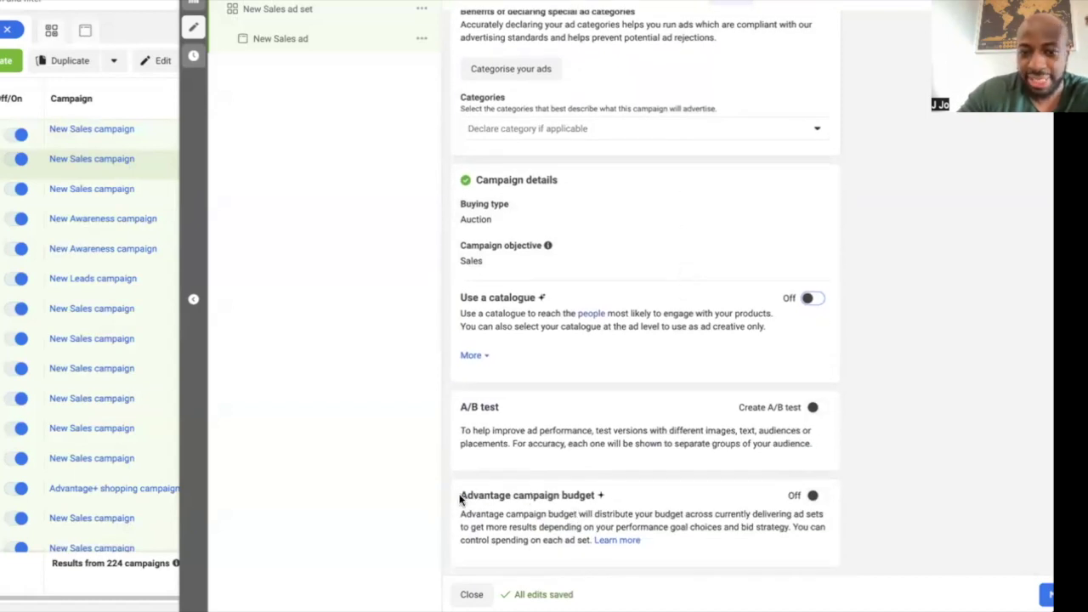
{"action": "left_click", "coordinate": [818, 497]}
{"action": "scroll", "coordinate": [745, 456], "scroll_direction": "down", "scroll_amount": 2}
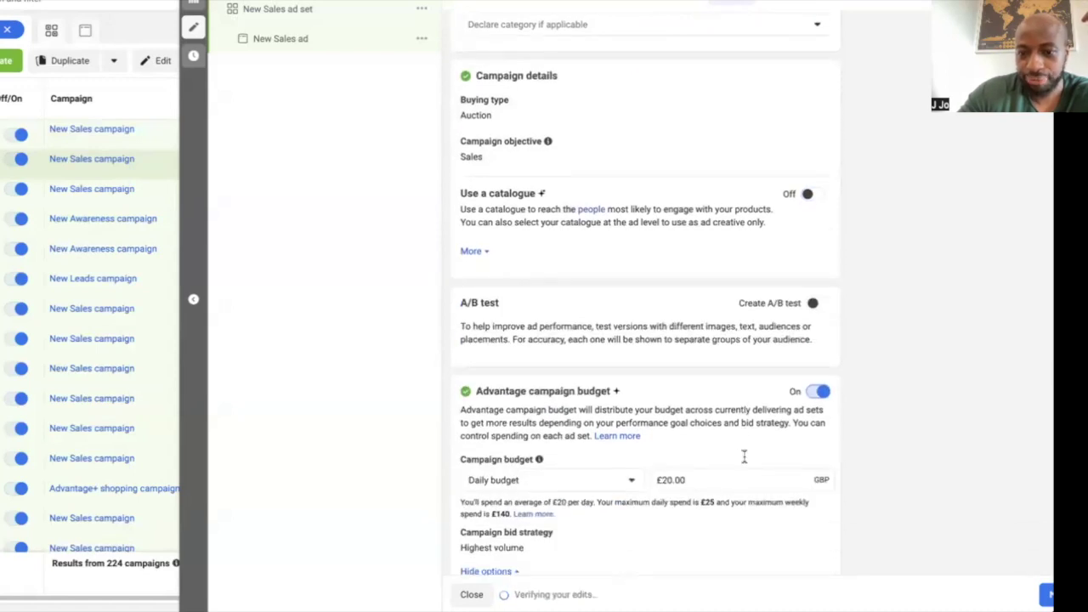
{"action": "left_click", "coordinate": [667, 480]}
{"action": "key", "text": "BackSpace"}
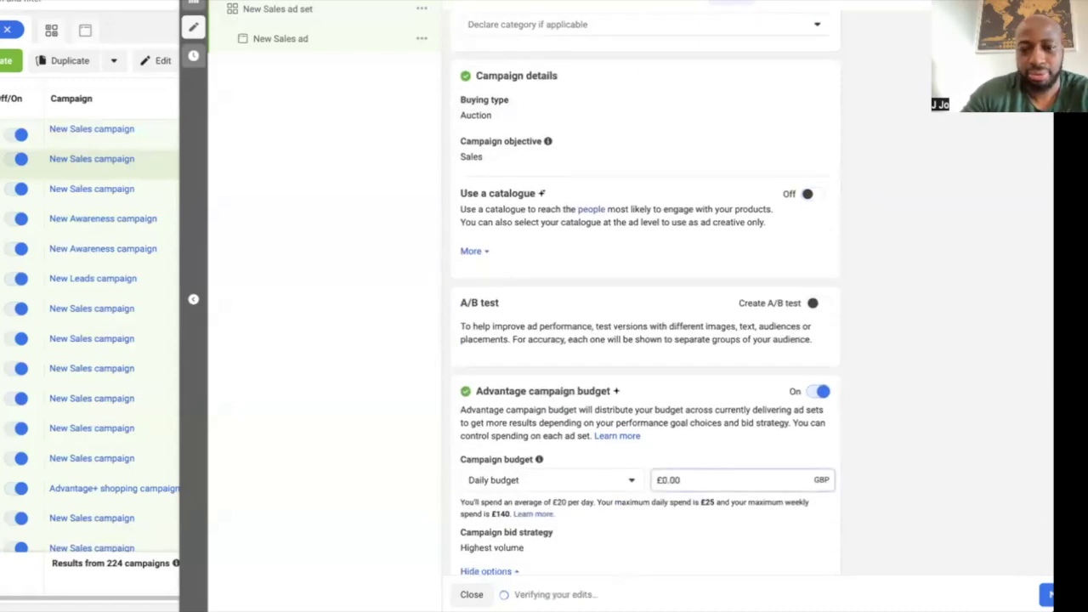
{"action": "type", "text": "1"}
{"action": "left_click", "coordinate": [886, 482]}
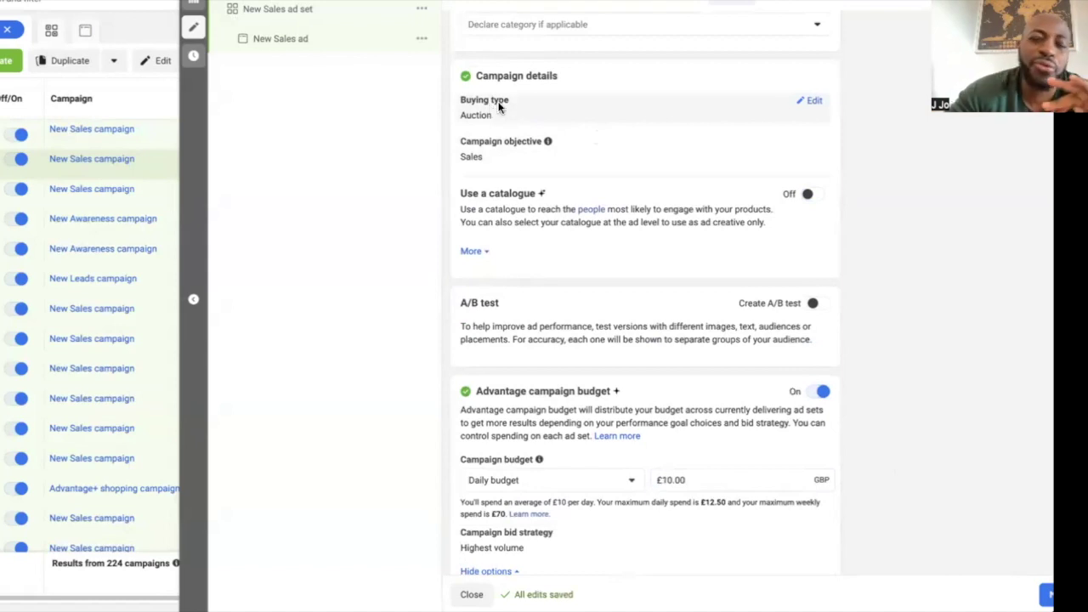
Check the campaign's buying type and keep it as Auction.
{"action": "left_click", "coordinate": [808, 108]}
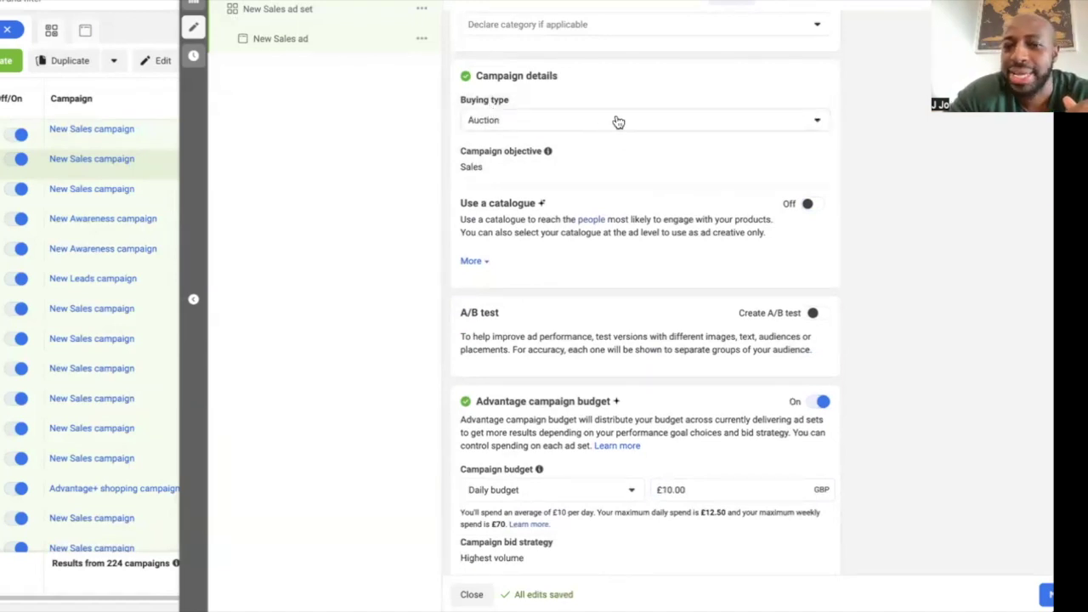
{"action": "left_click", "coordinate": [615, 120]}
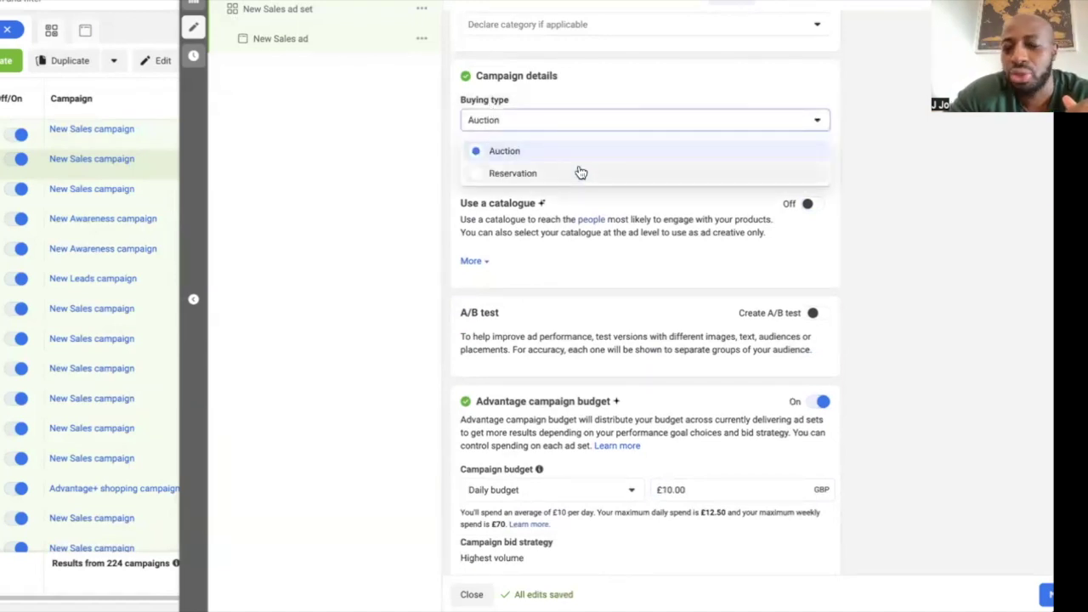
{"action": "left_click", "coordinate": [914, 145]}
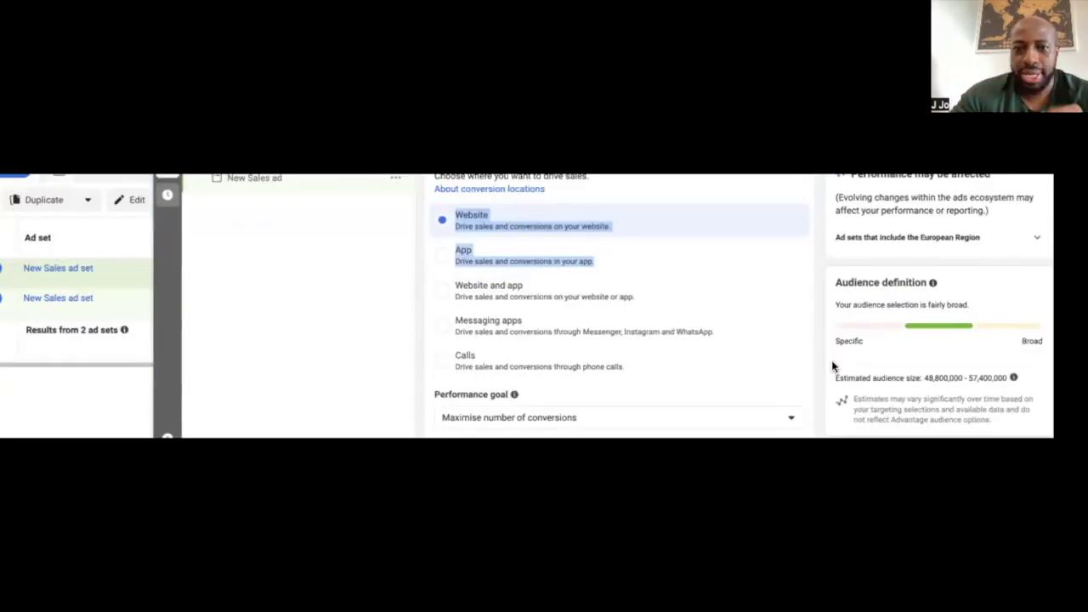
Keep Website as the ad set's conversion location.
{"action": "left_click", "coordinate": [620, 209]}
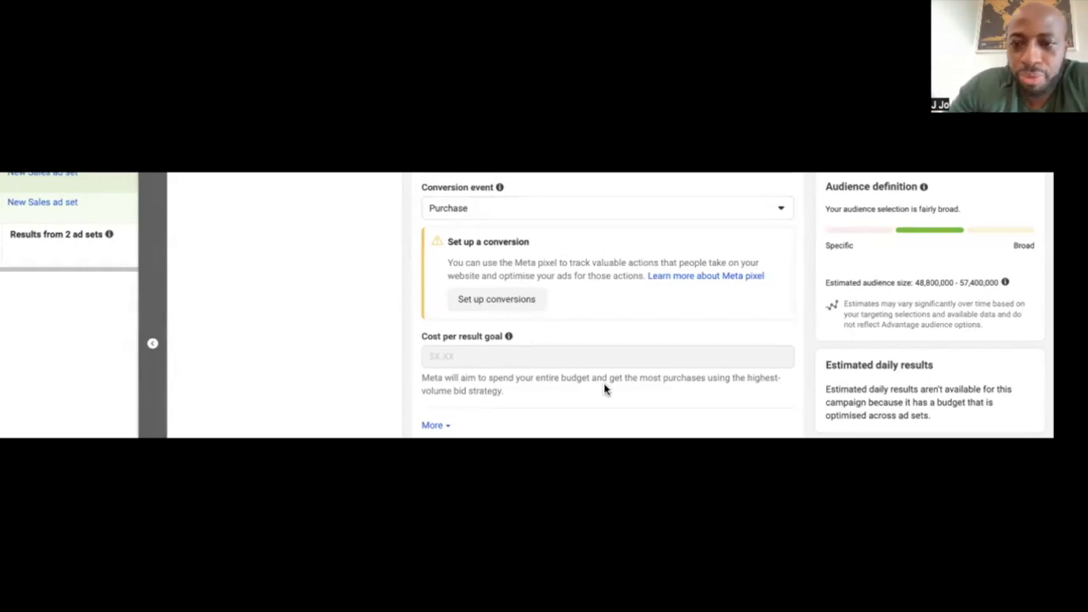
Replace Advantage+ audience with the original audience options for the ad set.
{"action": "scroll", "coordinate": [604, 387], "scroll_direction": "down", "scroll_amount": 5}
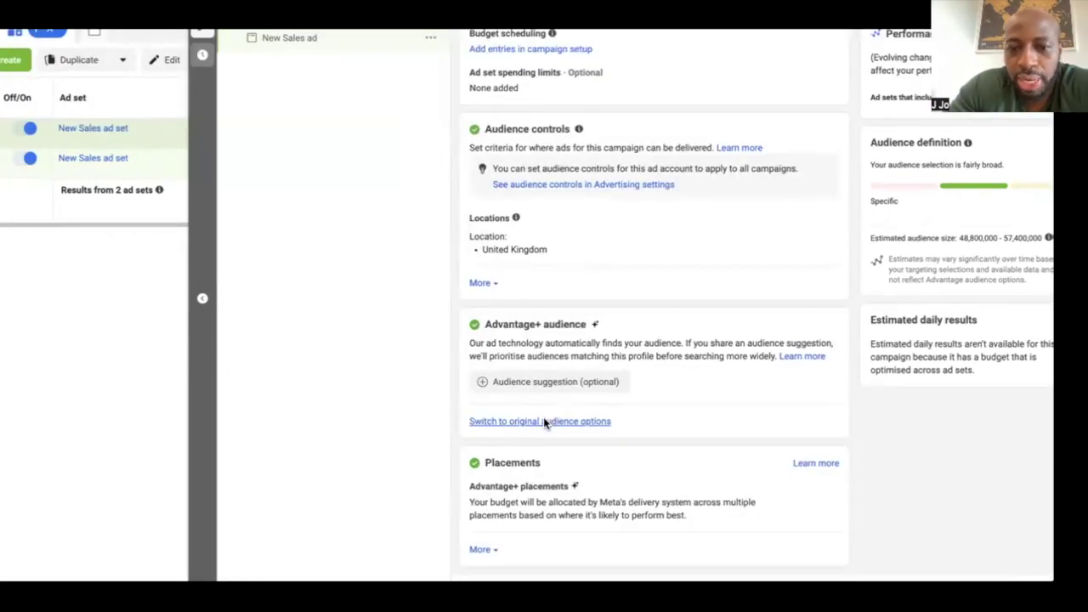
{"action": "left_click", "coordinate": [538, 421]}
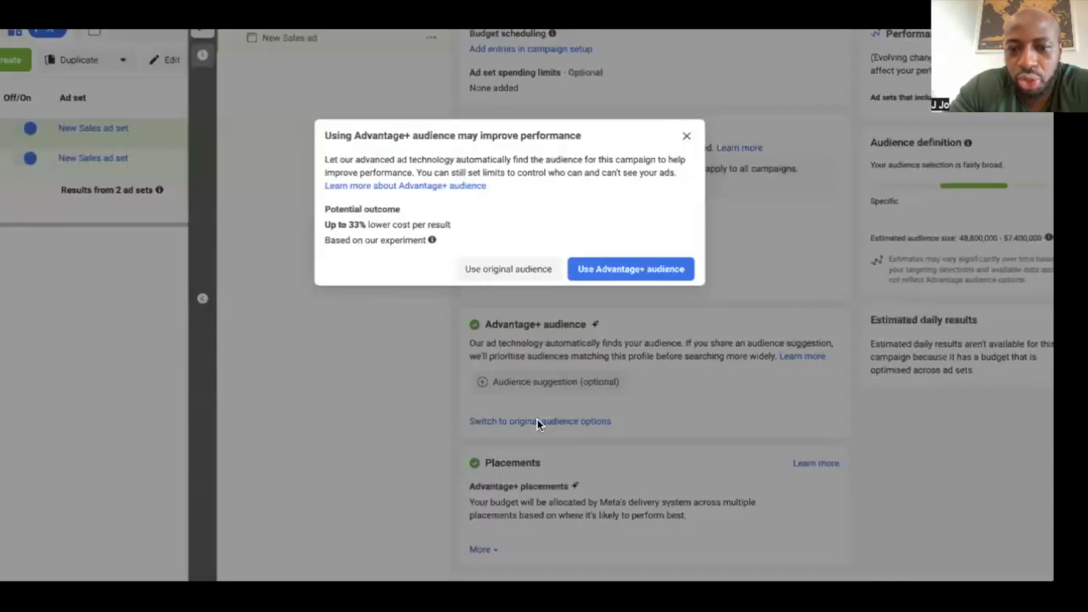
{"action": "left_click", "coordinate": [508, 270]}
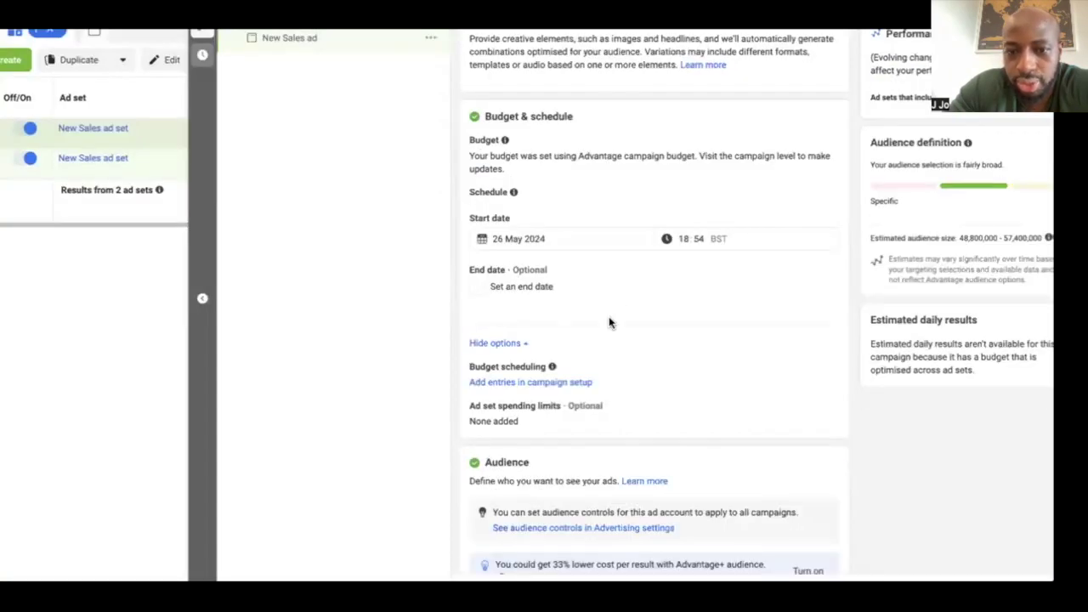
{"action": "scroll", "coordinate": [689, 382], "scroll_direction": "down", "scroll_amount": 1}
{"action": "scroll", "coordinate": [689, 382], "scroll_direction": "down", "scroll_amount": 6}
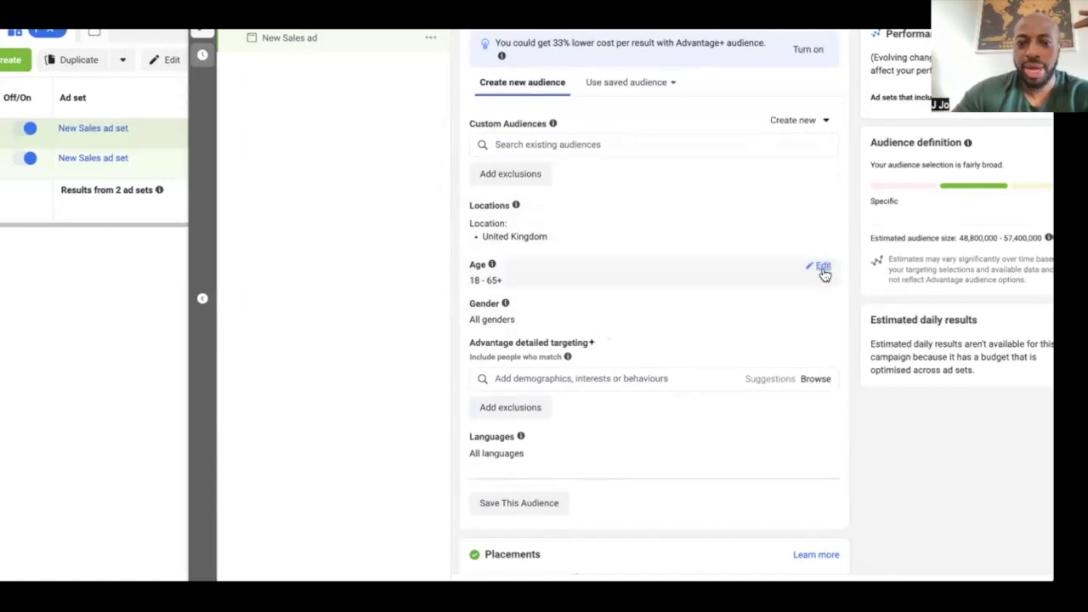
Set the audience minimum age to 25, keeping 65+ as the maximum.
{"action": "left_click", "coordinate": [823, 268]}
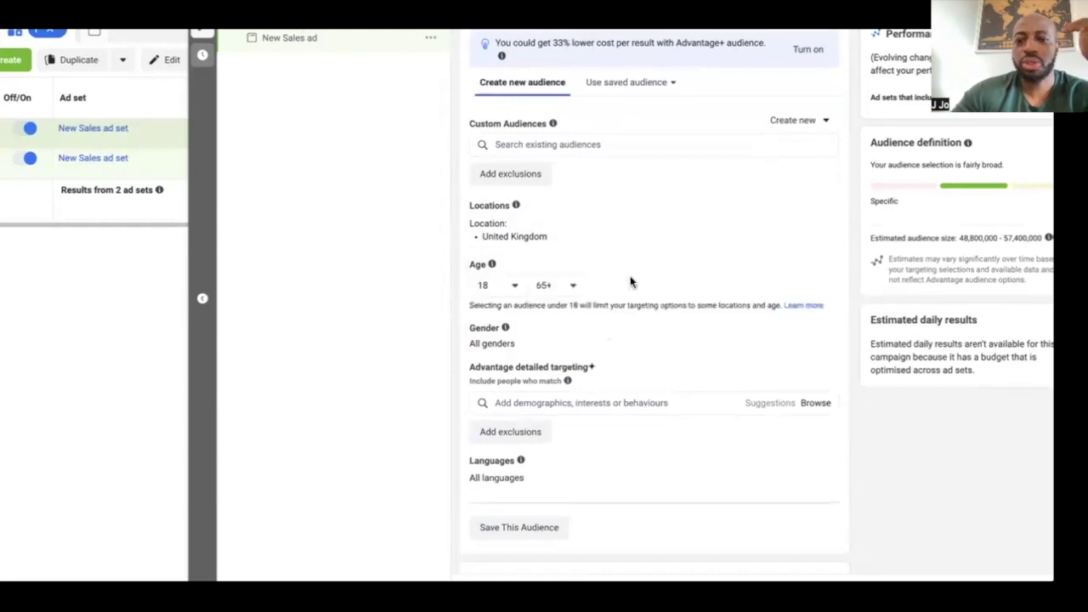
{"action": "left_click", "coordinate": [514, 287]}
{"action": "scroll", "coordinate": [520, 392], "scroll_direction": "down", "scroll_amount": 4}
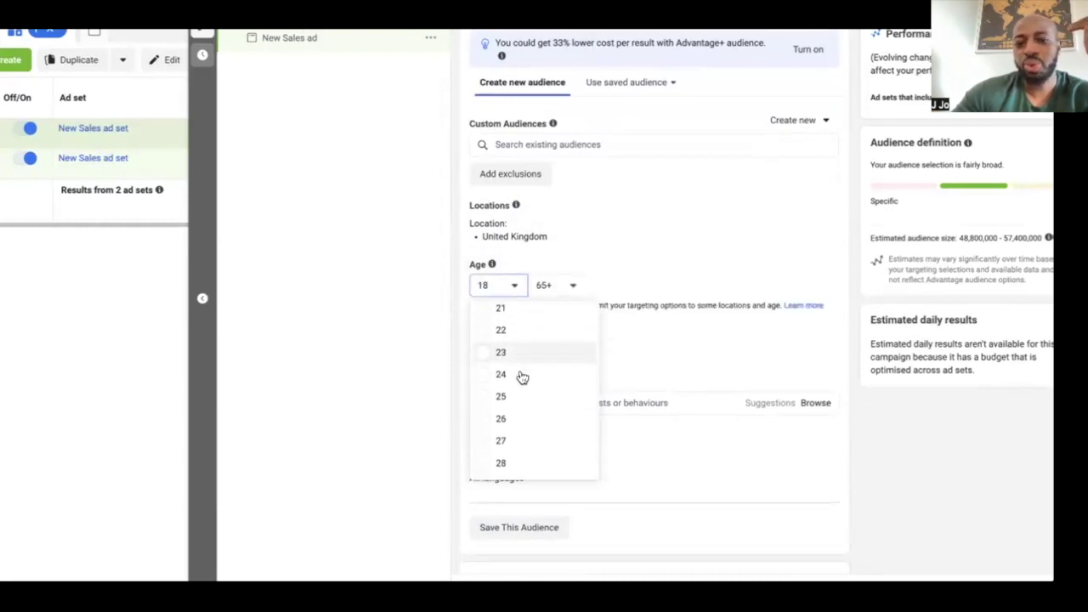
{"action": "left_click", "coordinate": [515, 385]}
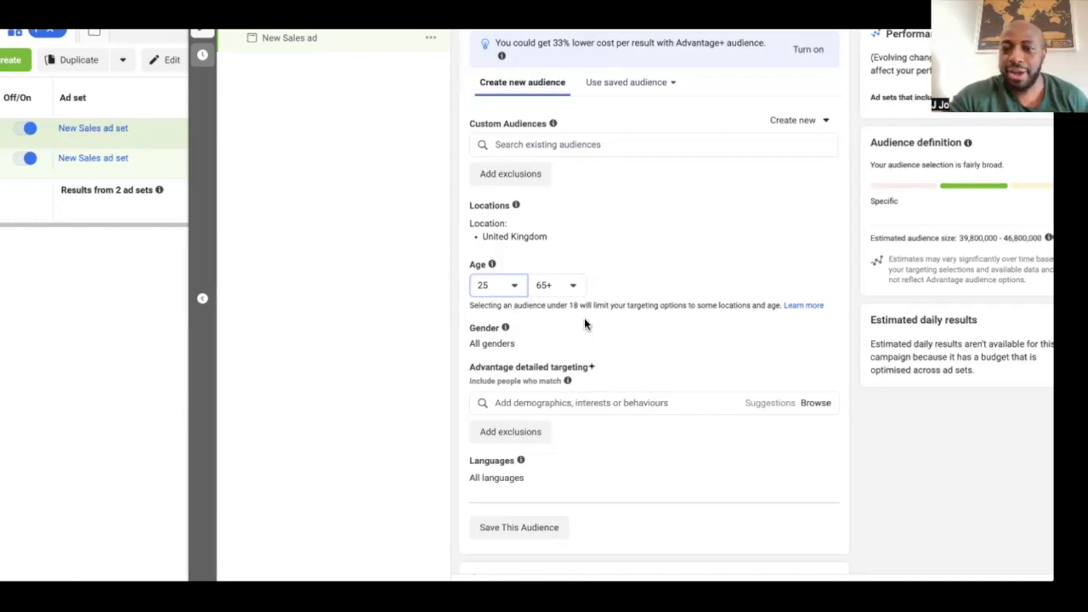
{"action": "scroll", "coordinate": [584, 318], "scroll_direction": "down", "scroll_amount": 1}
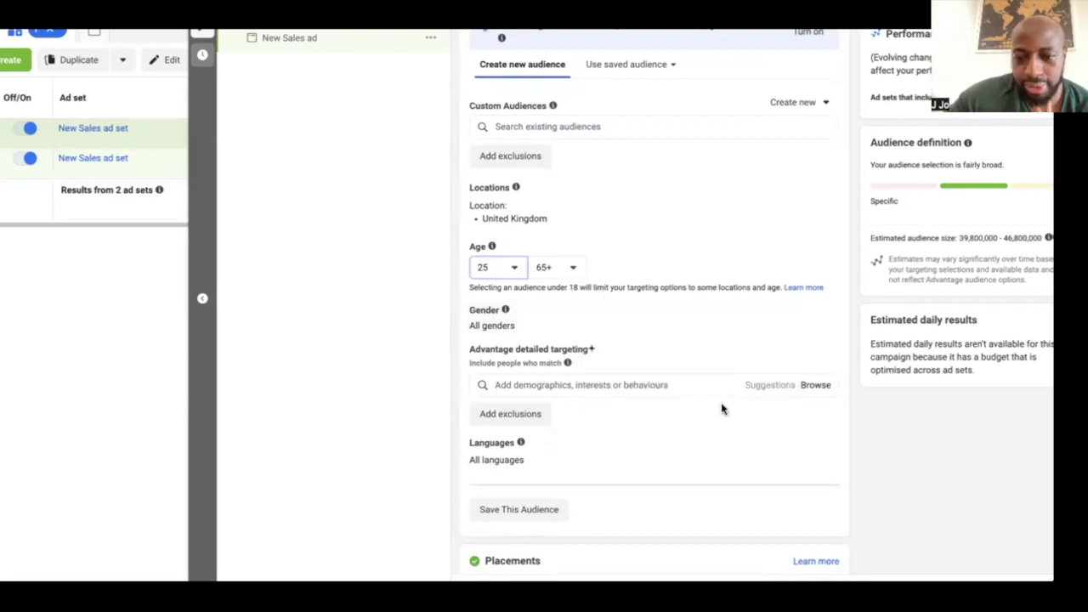
{"action": "scroll", "coordinate": [722, 408], "scroll_direction": "down", "scroll_amount": 3}
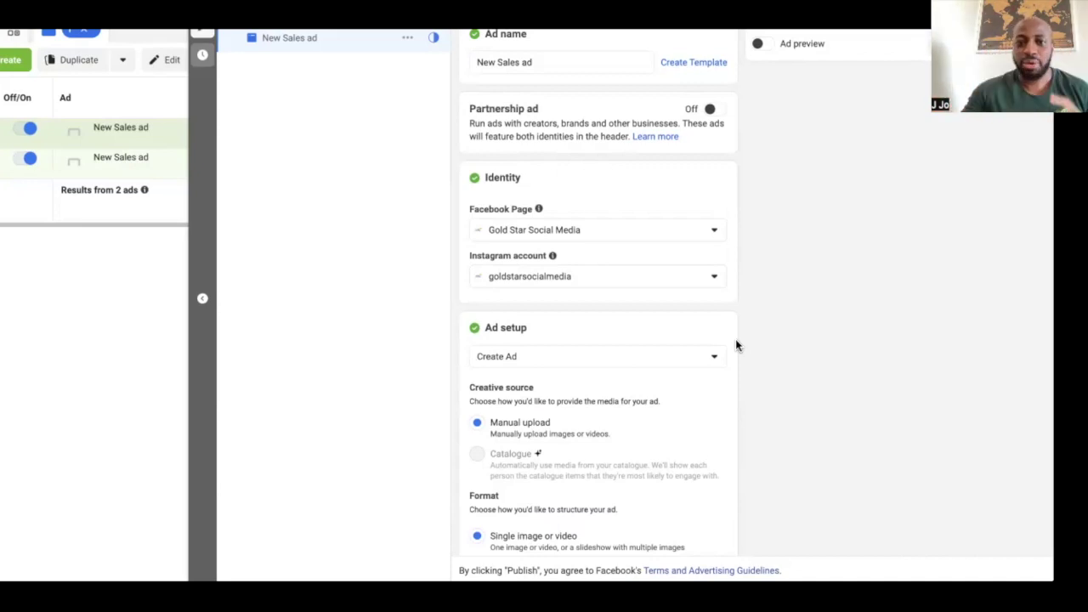
Scroll through the New Sales ad's identity and ad setup settings.
{"action": "scroll", "coordinate": [678, 316], "scroll_direction": "down", "scroll_amount": 3}
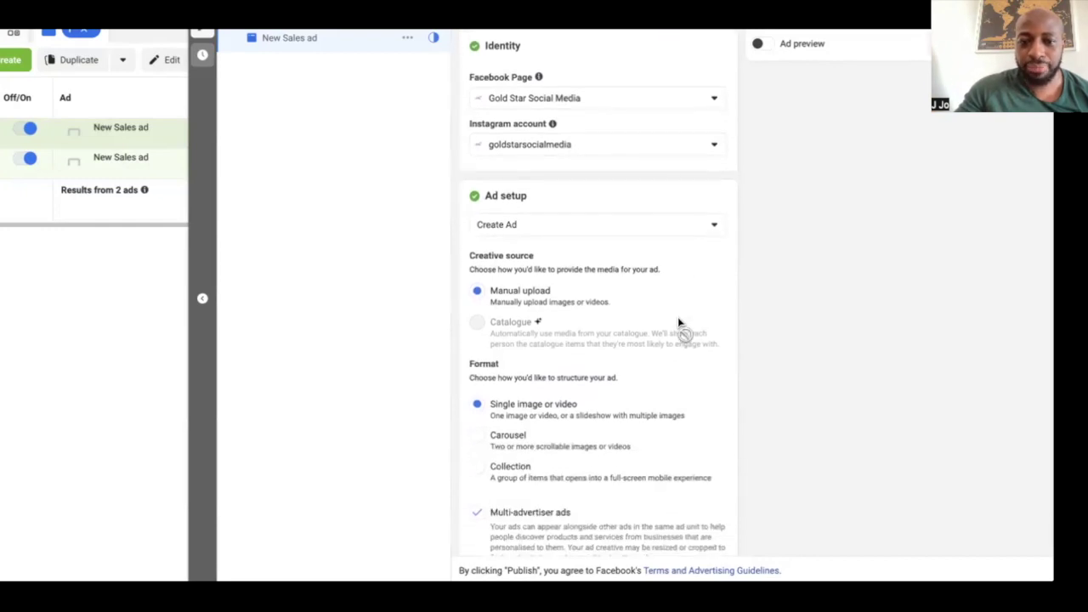
Change the ad's call to action from Learn more to Shop now.
{"action": "scroll", "coordinate": [677, 317], "scroll_direction": "down", "scroll_amount": 5}
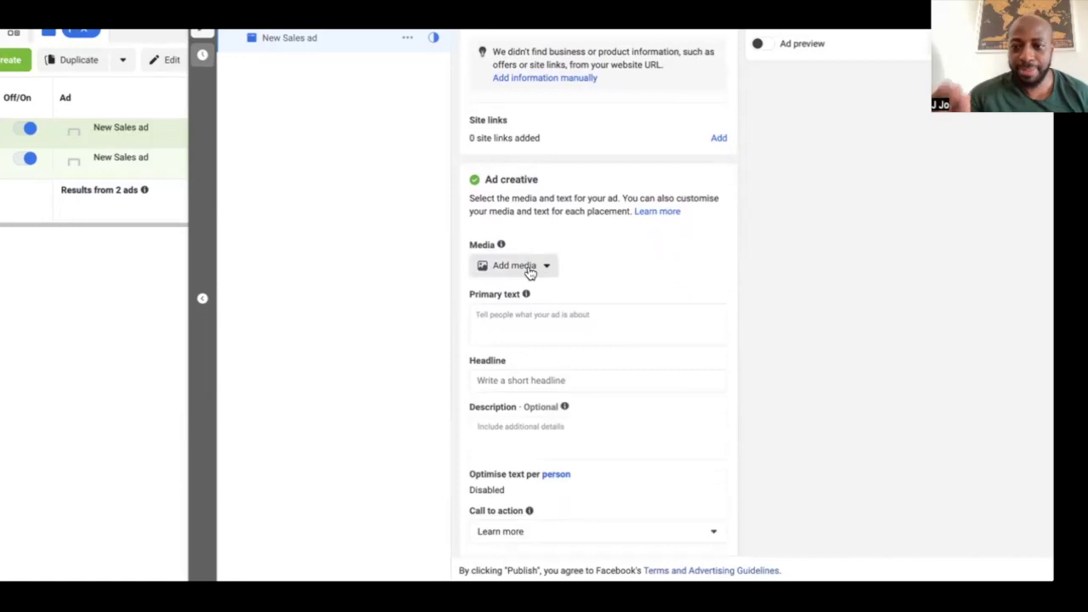
{"action": "left_click", "coordinate": [529, 267]}
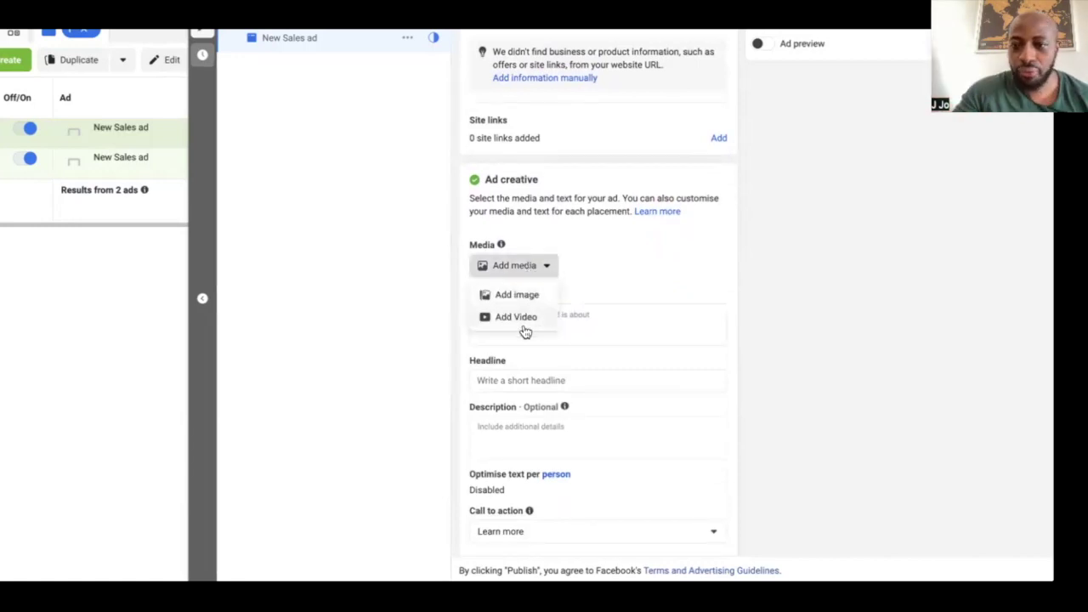
{"action": "left_click", "coordinate": [718, 287]}
{"action": "scroll", "coordinate": [721, 285], "scroll_direction": "down", "scroll_amount": 2}
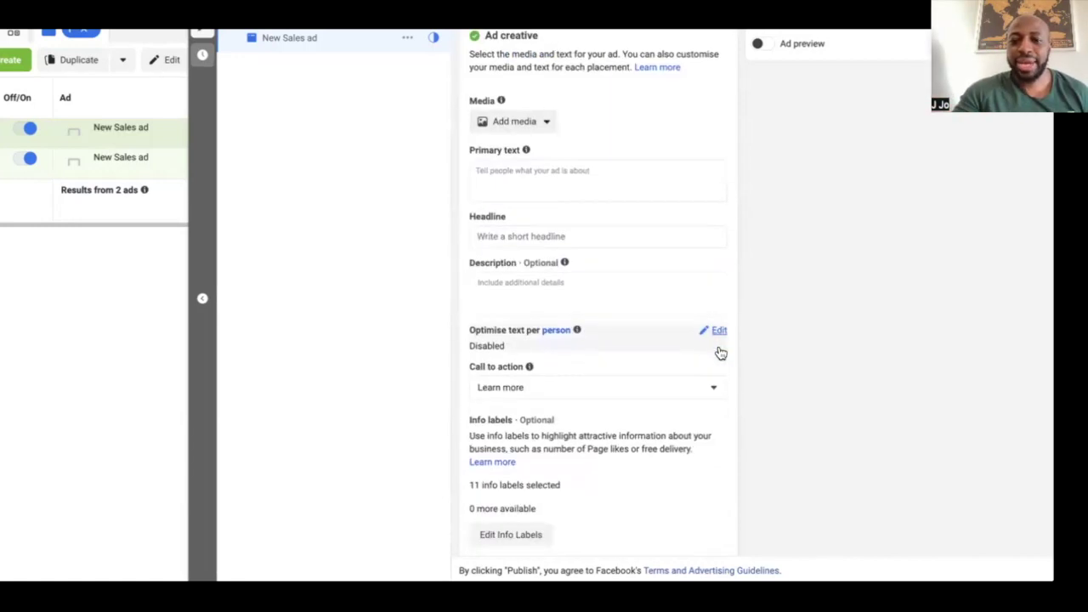
{"action": "left_click", "coordinate": [566, 387]}
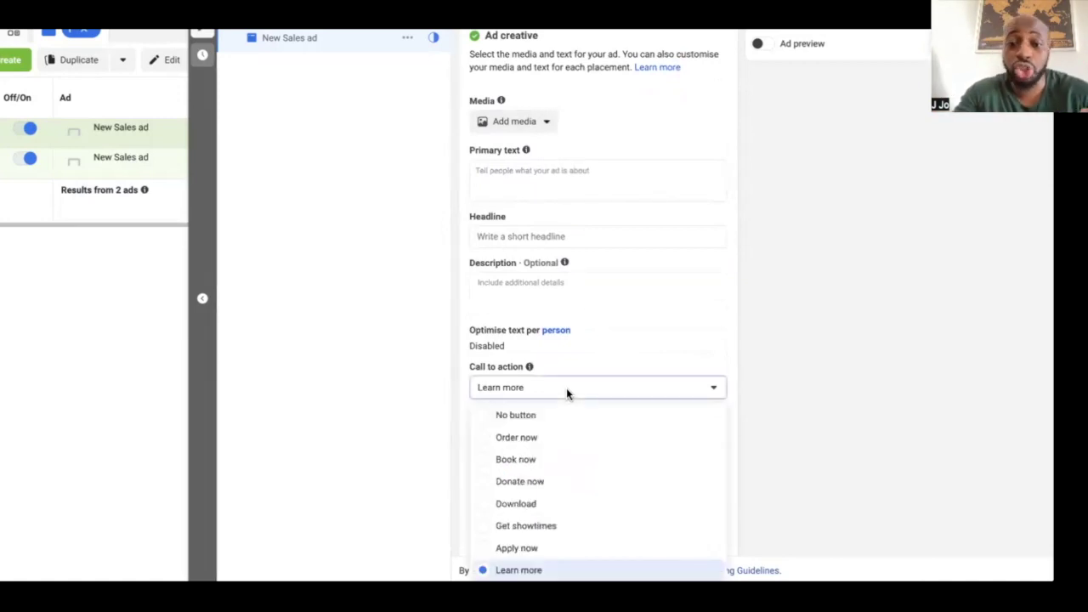
{"action": "scroll", "coordinate": [609, 495], "scroll_direction": "down", "scroll_amount": 2}
{"action": "left_click", "coordinate": [592, 515]}
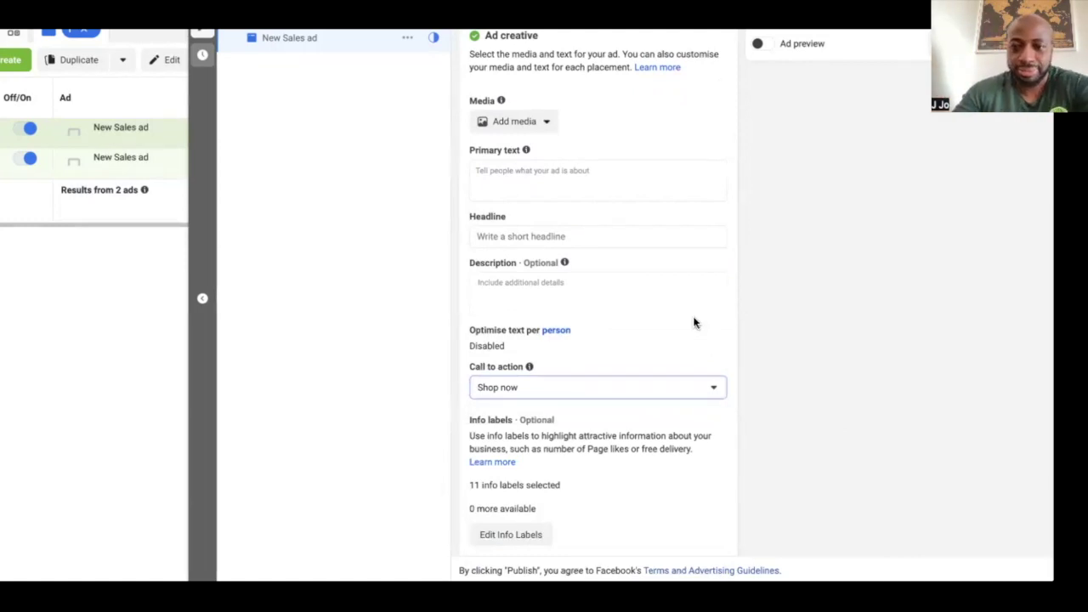
{"action": "scroll", "coordinate": [682, 371], "scroll_direction": "down", "scroll_amount": 5}
{"action": "scroll", "coordinate": [682, 372], "scroll_direction": "down", "scroll_amount": 7}
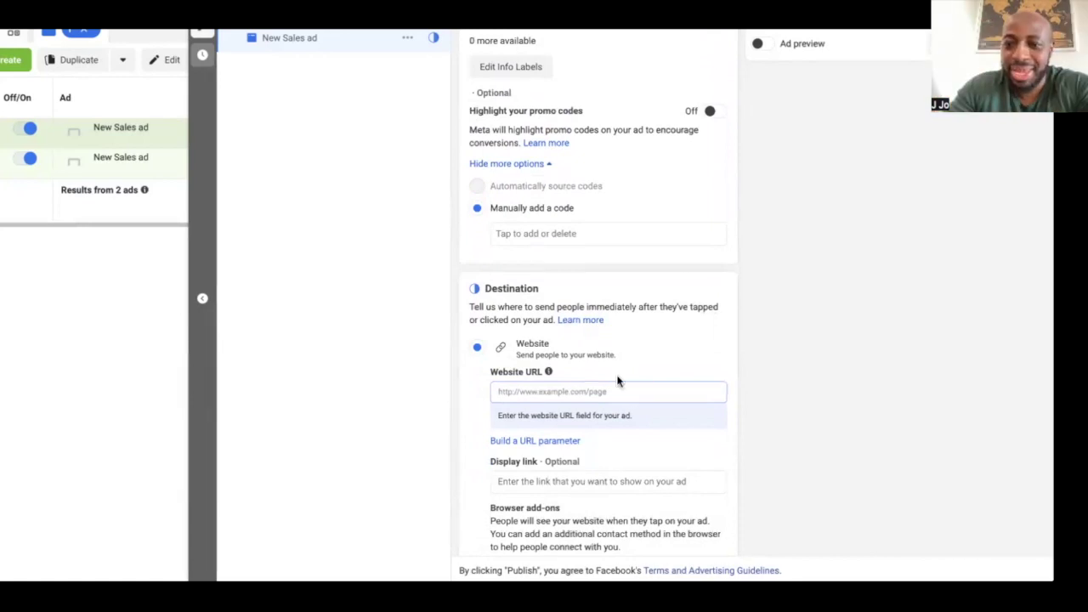
{"action": "scroll", "coordinate": [618, 383], "scroll_direction": "down", "scroll_amount": 5}
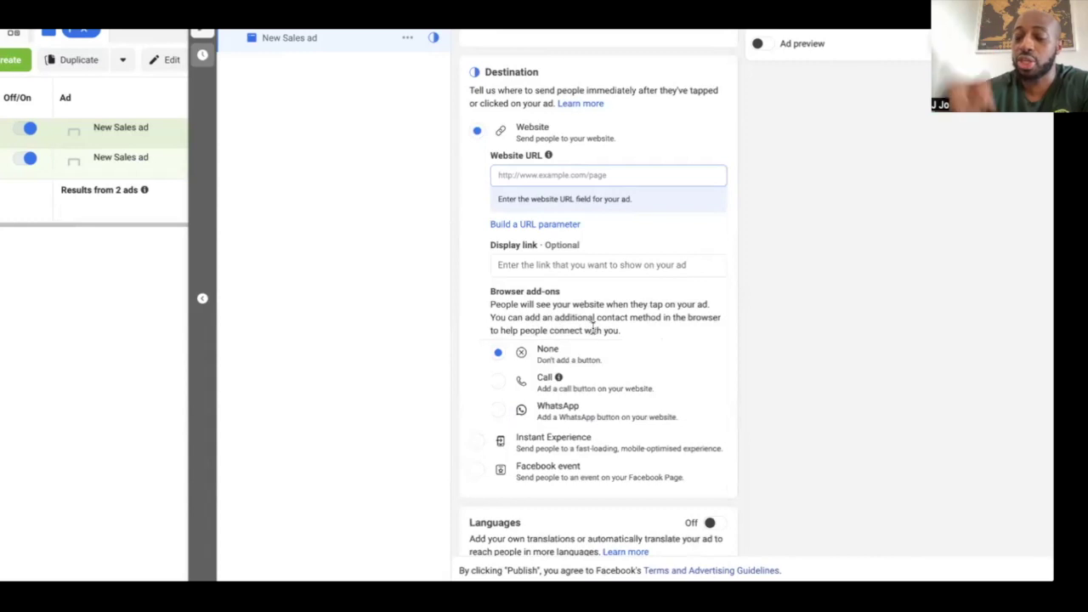
Select Call as the website destination's browser add-on, then revert it to None.
{"action": "scroll", "coordinate": [597, 367], "scroll_direction": "down", "scroll_amount": 1}
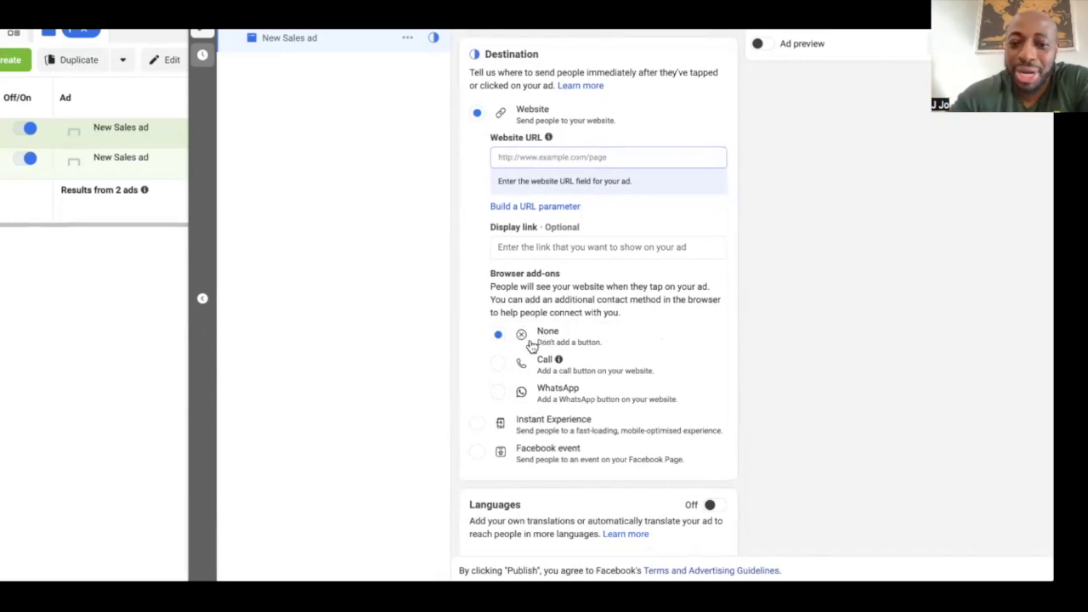
{"action": "left_click", "coordinate": [499, 364]}
{"action": "scroll", "coordinate": [501, 367], "scroll_direction": "down", "scroll_amount": 2}
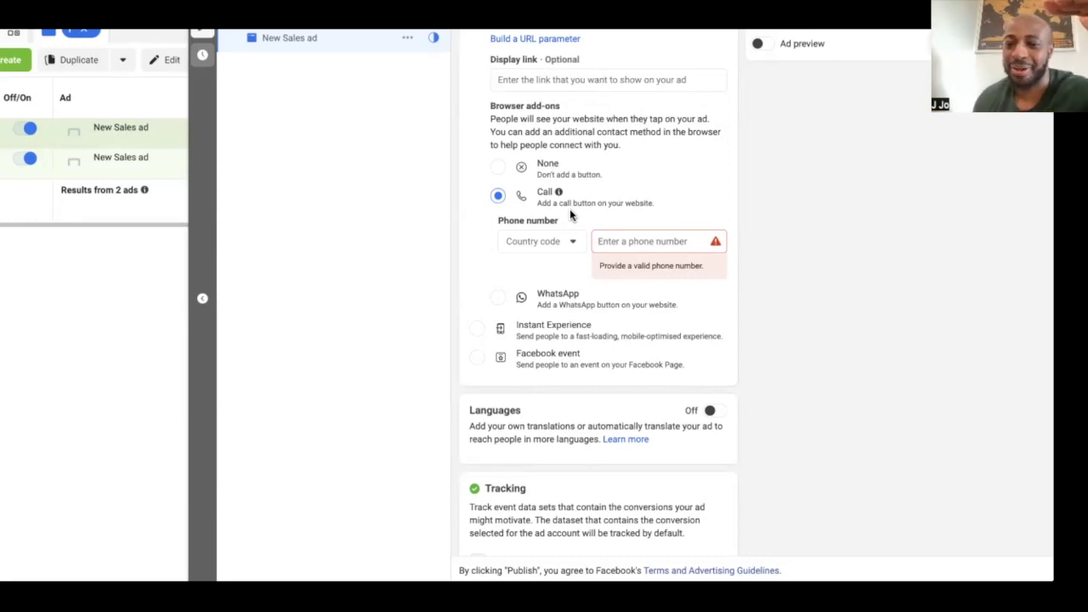
{"action": "left_click", "coordinate": [497, 166]}
Reselect Call as the browser add-on for the website destination.
{"action": "scroll", "coordinate": [623, 135], "scroll_direction": "up", "scroll_amount": 2}
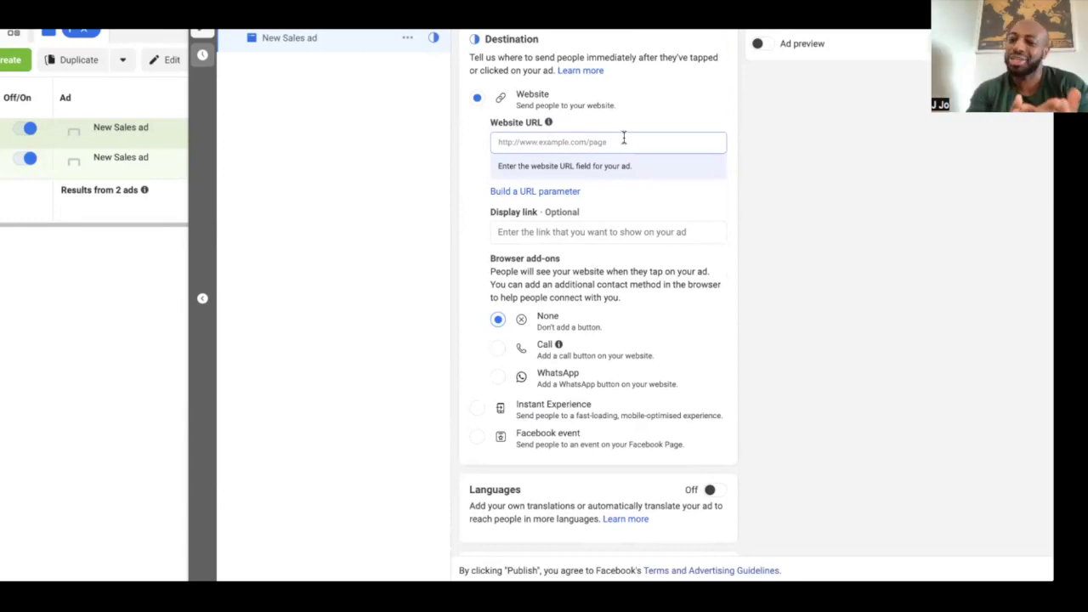
{"action": "left_click", "coordinate": [498, 347]}
{"action": "scroll", "coordinate": [510, 345], "scroll_direction": "down", "scroll_amount": 2}
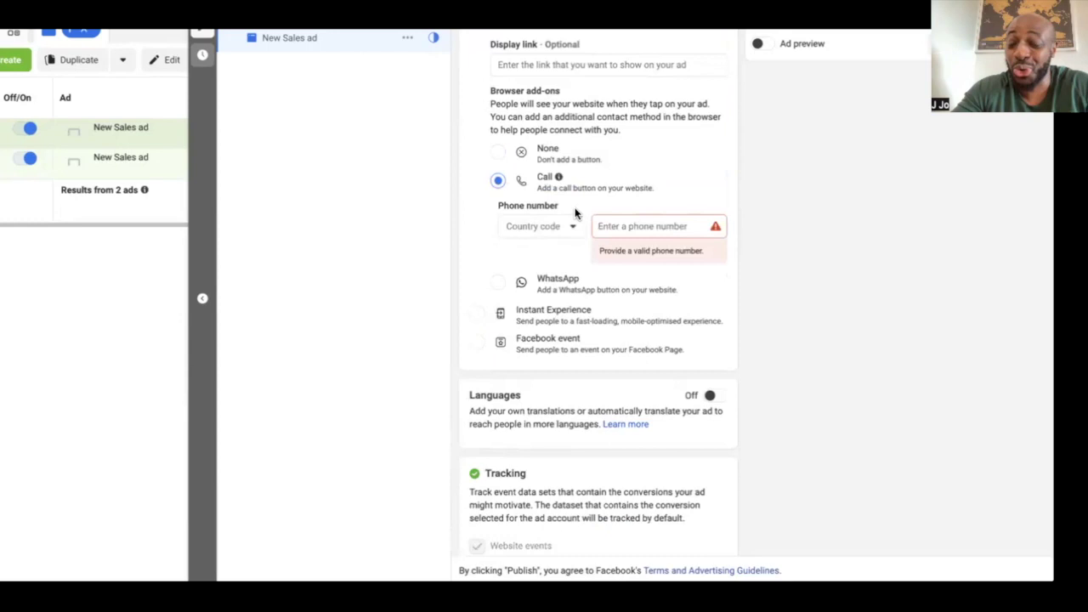
{"action": "scroll", "coordinate": [575, 213], "scroll_direction": "up", "scroll_amount": 1}
{"action": "scroll", "coordinate": [575, 212], "scroll_direction": "up", "scroll_amount": 1}
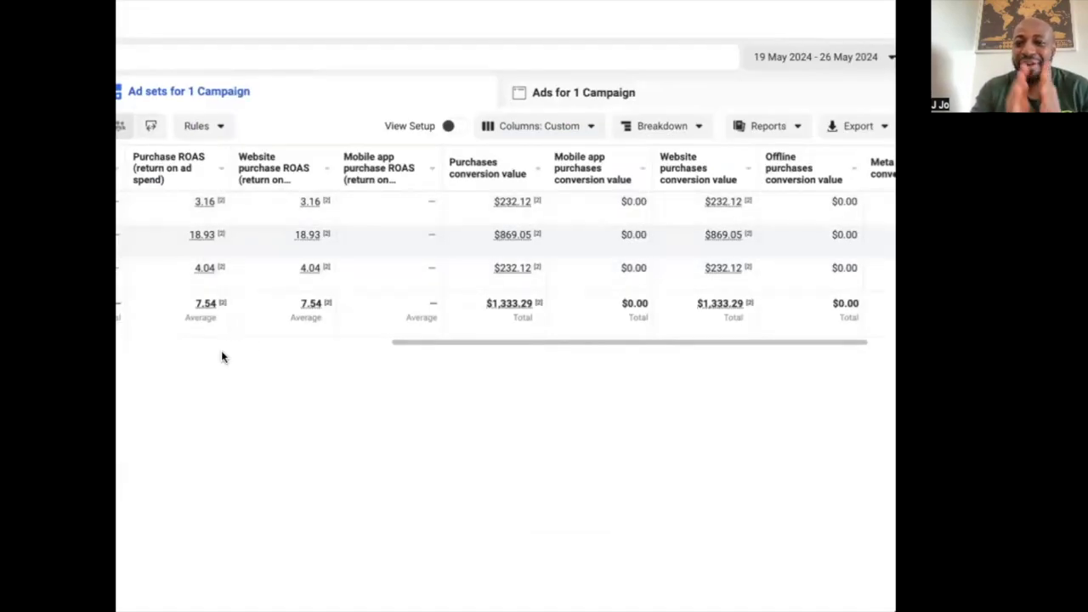
{"action": "left_click", "coordinate": [770, 58]}
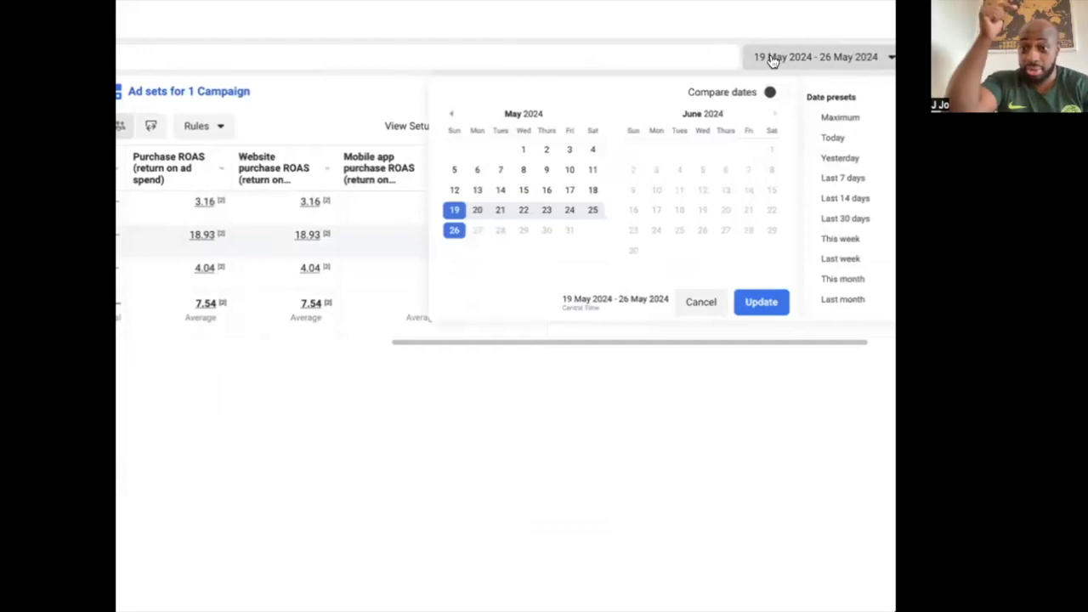
{"action": "left_click", "coordinate": [454, 210]}
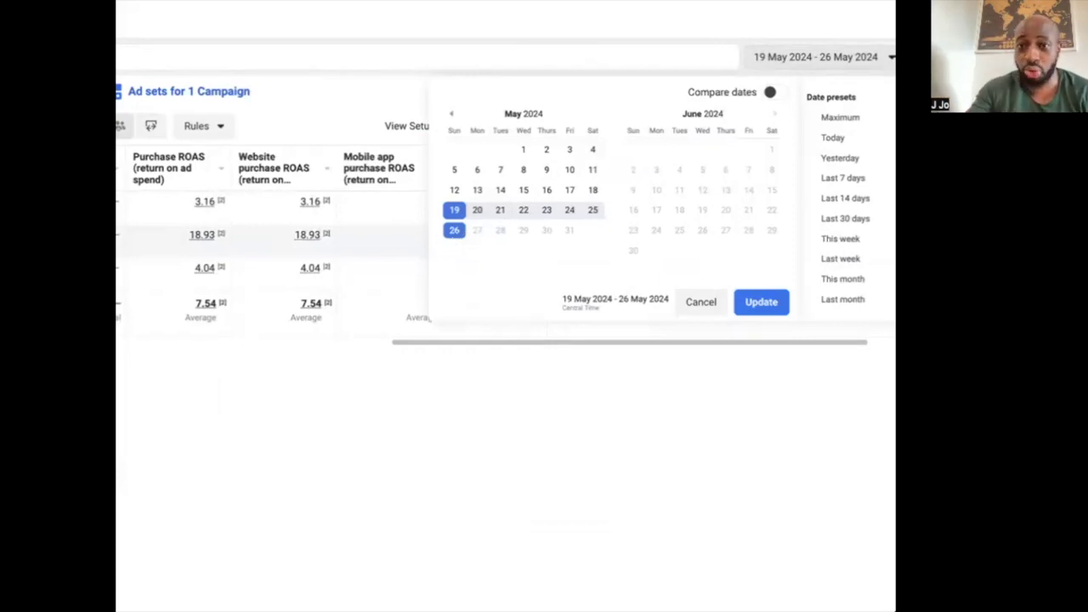
{"action": "left_click", "coordinate": [618, 520]}
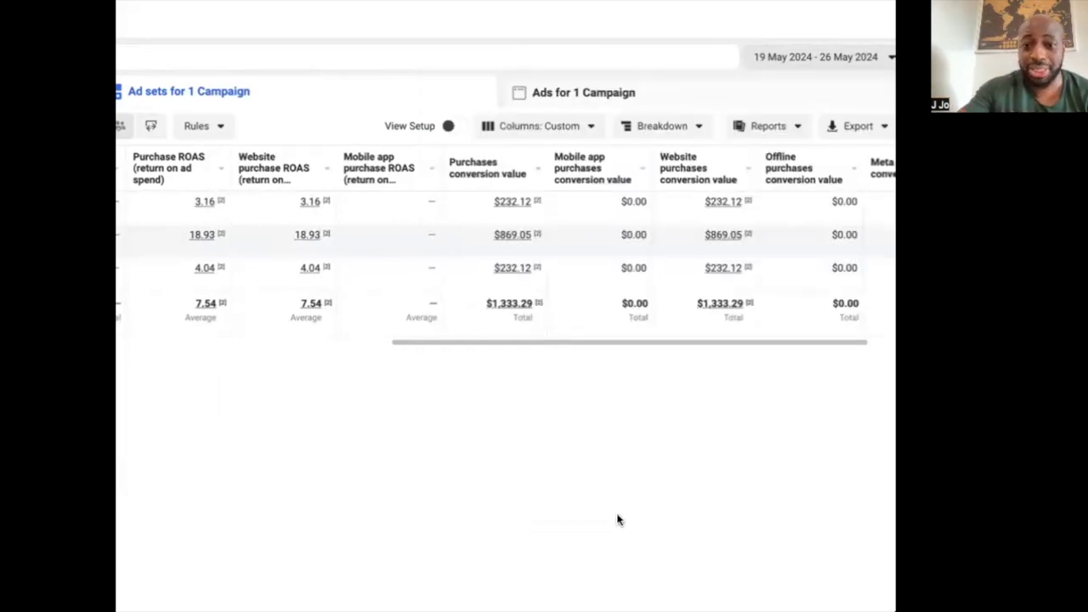